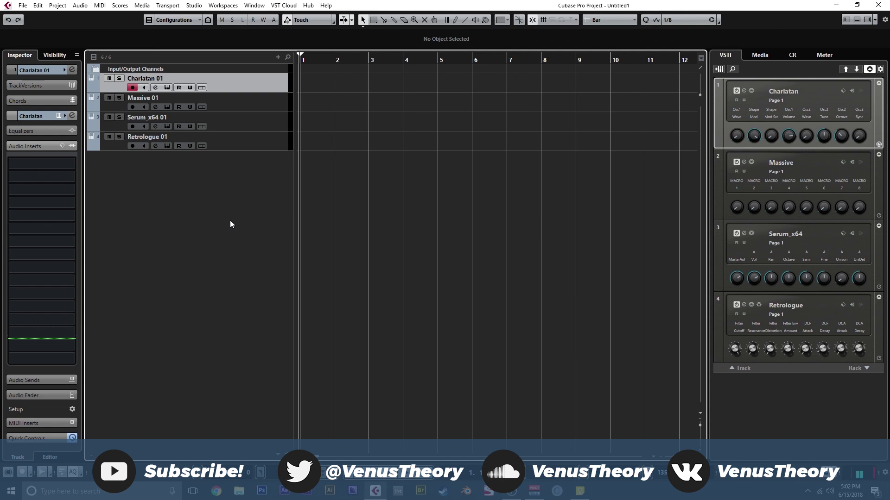
Select the Charlatan, Massive, Serum_x64 and Retrologue tracks in turn to audition each synth's starting sound.
{"action": "left_click", "coordinate": [242, 98]}
{"action": "left_click", "coordinate": [242, 118]}
{"action": "left_click", "coordinate": [252, 143]}
{"action": "left_click", "coordinate": [258, 86]}
{"action": "left_click", "coordinate": [247, 107]}
{"action": "left_click", "coordinate": [249, 124]}
{"action": "left_click", "coordinate": [256, 147]}
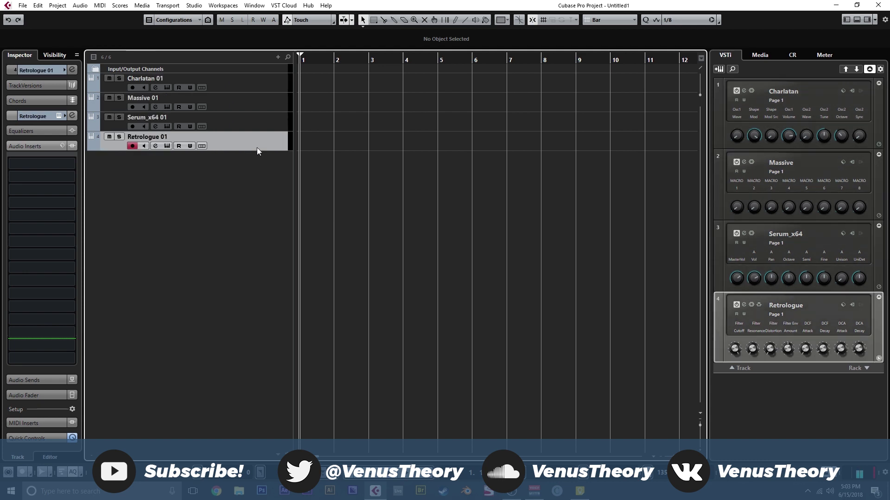
On the Charlatan track's synth, set the oscillator 2 octave to -1 and the unison voices to 3.
{"action": "left_click", "coordinate": [265, 76]}
{"action": "left_click", "coordinate": [168, 87]}
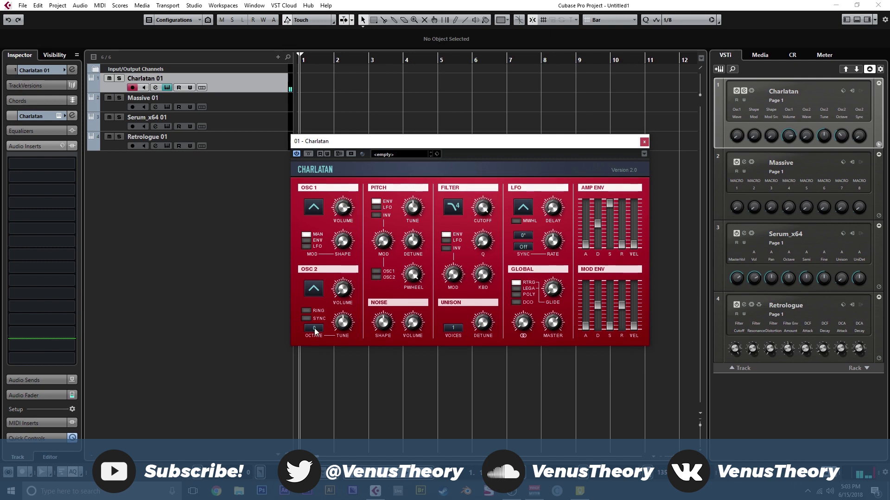
{"action": "left_click_drag", "start_coordinate": [315, 338], "coordinate": [316, 340]}
{"action": "left_click", "coordinate": [454, 328]}
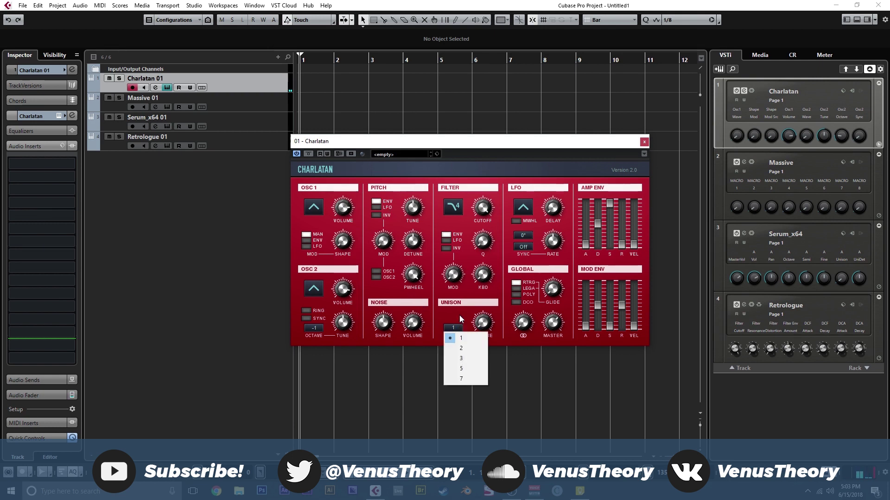
{"action": "left_click", "coordinate": [464, 358]}
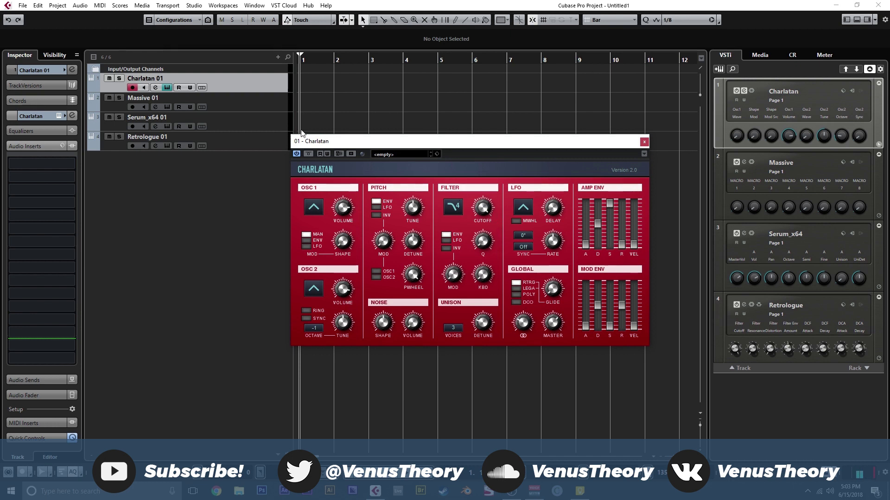
On the Massive track's synth, set oscillator 1 to the Sin-Square wavetable with a pitch of -12.00.
{"action": "left_click", "coordinate": [258, 106]}
{"action": "left_click", "coordinate": [166, 107]}
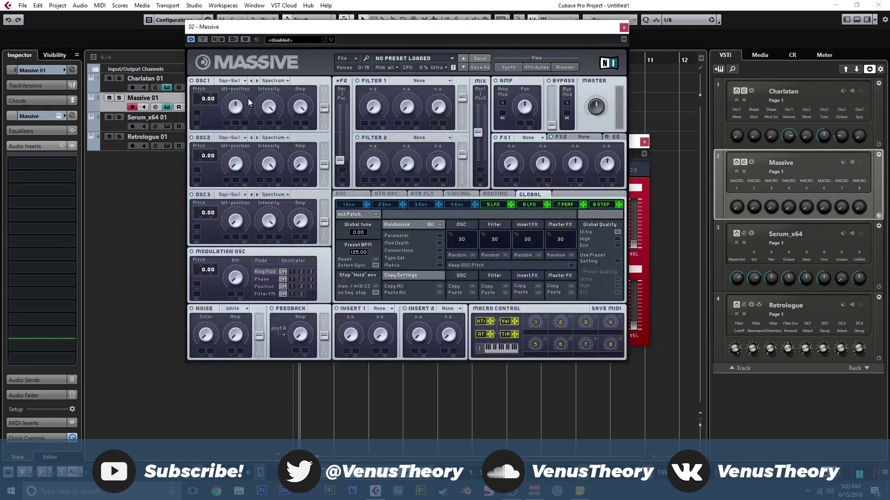
{"action": "left_click", "coordinate": [237, 82]}
{"action": "left_click", "coordinate": [285, 110]}
Select the Charlatan 01 track and close both the Massive and Charlatan synth windows.
{"action": "left_click", "coordinate": [120, 89]}
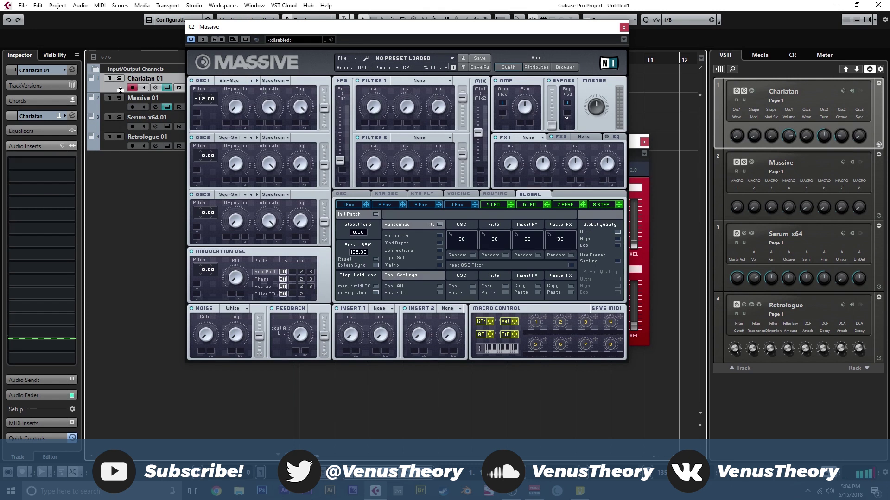
{"action": "left_click", "coordinate": [643, 181]}
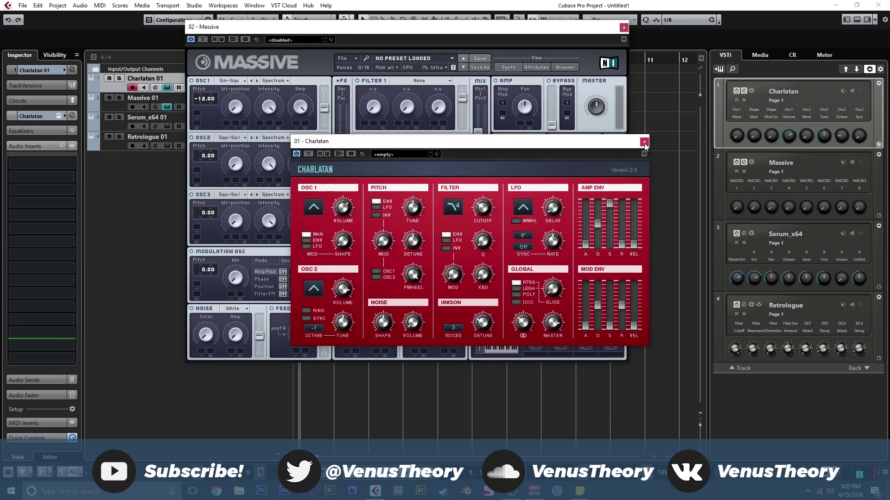
{"action": "left_click", "coordinate": [624, 28]}
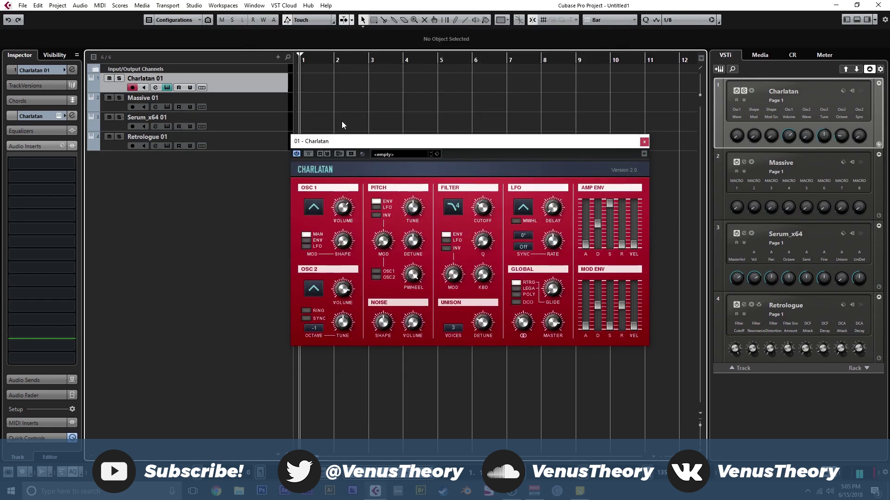
{"action": "left_click", "coordinate": [645, 142]}
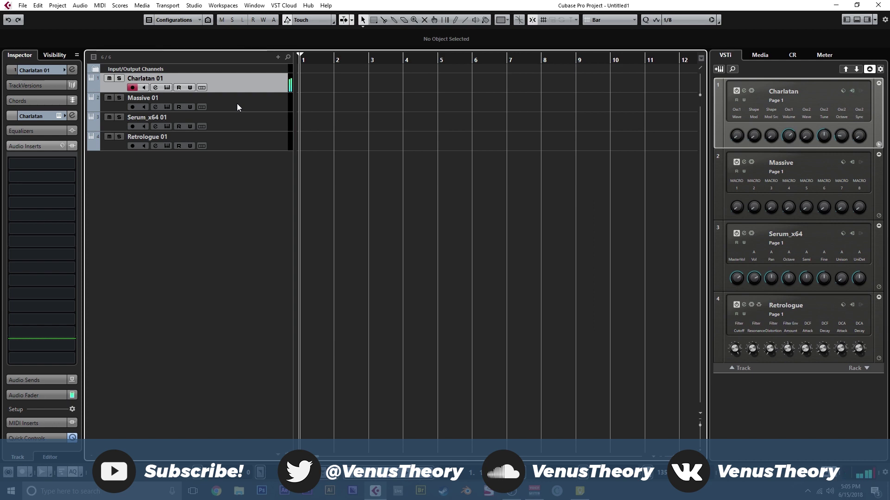
Add kHs Distortion as the first insert on the Charlatan track, set its type to Saturate and lower the drive slightly.
{"action": "left_click", "coordinate": [34, 168]}
{"action": "scroll", "coordinate": [73, 277], "scroll_direction": "down", "scroll_amount": 4}
{"action": "scroll", "coordinate": [72, 277], "scroll_direction": "down", "scroll_amount": 2}
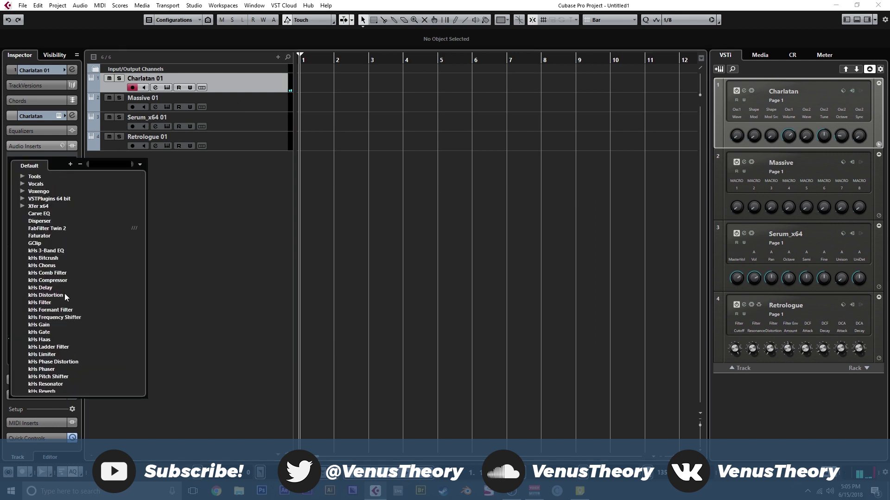
{"action": "left_click", "coordinate": [65, 294]}
{"action": "left_click", "coordinate": [362, 185]}
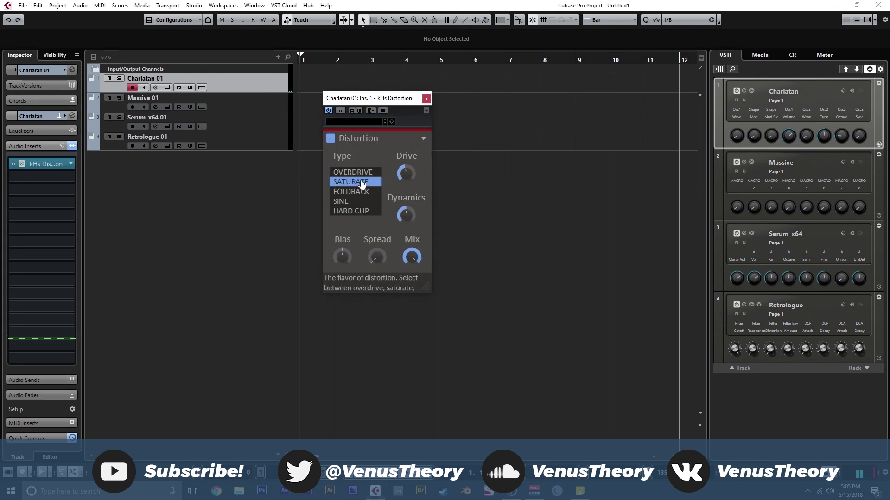
{"action": "mouse_move", "coordinate": [405, 173]}
{"action": "left_click_drag", "start_coordinate": [406, 174], "coordinate": [406, 172]}
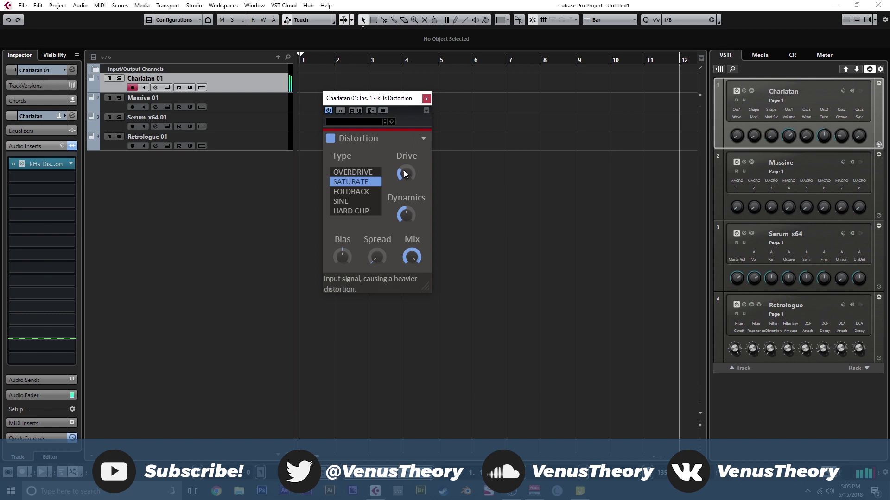
Compare the Charlatan sound with and without the distortion by switching the effect off and on and toggling its bypass.
{"action": "left_click", "coordinate": [329, 111]}
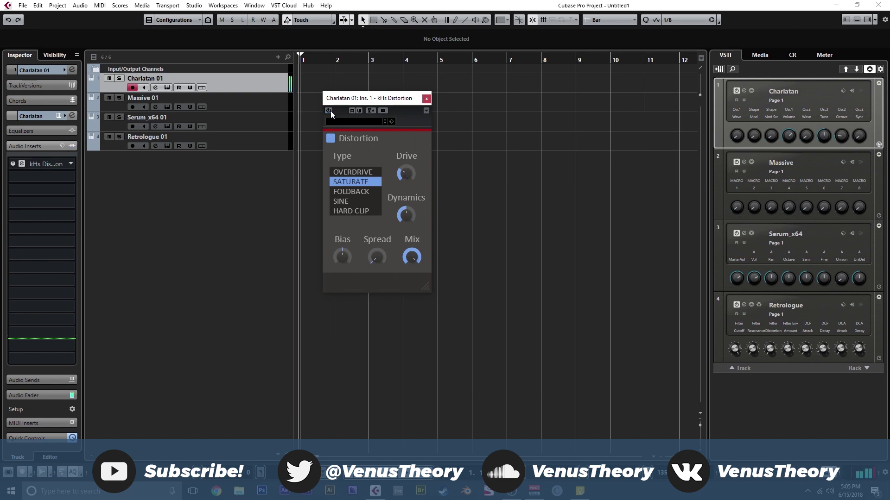
{"action": "left_click", "coordinate": [329, 111]}
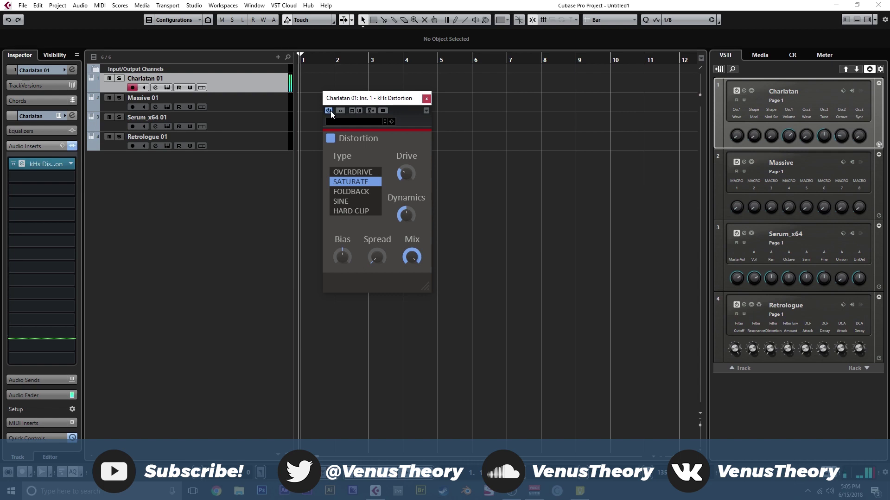
{"action": "left_click", "coordinate": [340, 110]}
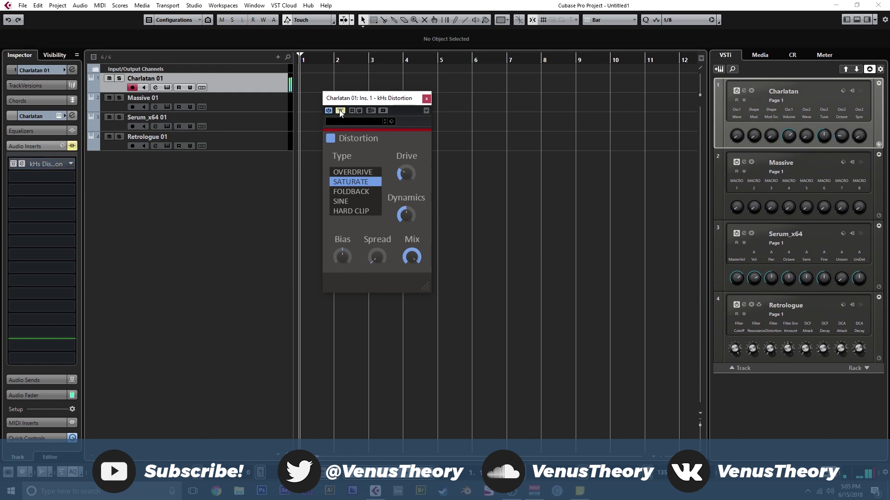
{"action": "left_click", "coordinate": [339, 112]}
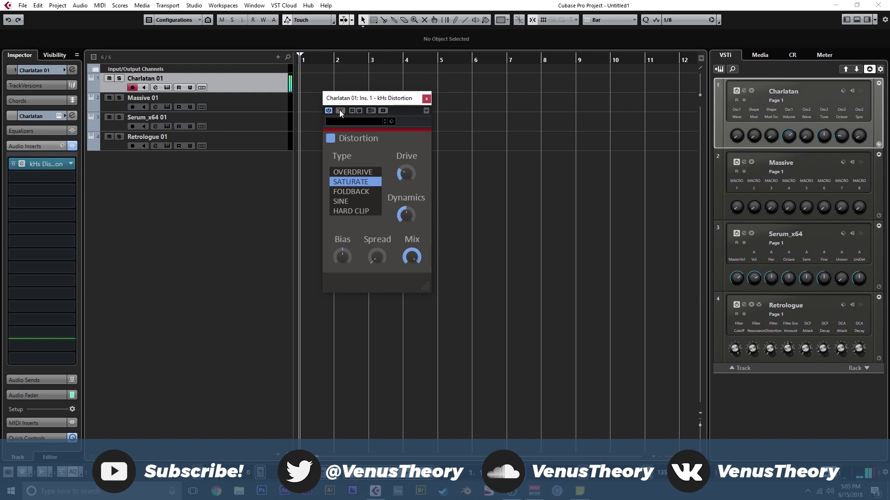
Add the Frequency EQ as the Charlatan track's second insert, arrange both effect windows side by side and bypass the distortion.
{"action": "left_click", "coordinate": [54, 165]}
{"action": "left_click", "coordinate": [23, 246]}
{"action": "left_click", "coordinate": [47, 268]}
{"action": "left_click_drag", "start_coordinate": [426, 128], "coordinate": [528, 70]}
{"action": "left_click_drag", "start_coordinate": [334, 98], "coordinate": [194, 110]}
{"action": "left_click", "coordinate": [200, 123]}
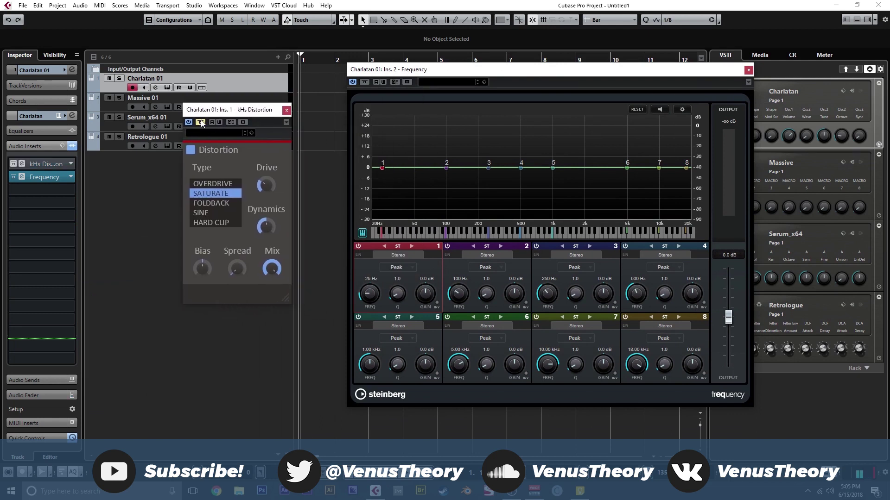
Insert the Frequency EQ on the Massive track to view its spectrum, and close the EQ window.
{"action": "left_click", "coordinate": [148, 97]}
{"action": "left_click", "coordinate": [39, 164]}
{"action": "left_click", "coordinate": [23, 233]}
{"action": "left_click", "coordinate": [49, 256]}
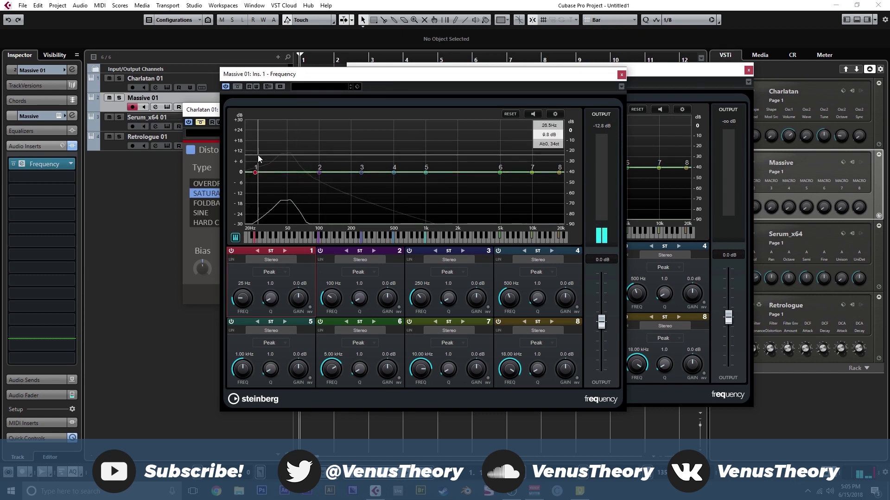
{"action": "left_click", "coordinate": [622, 75]}
Take the Charlatan track's distortion out of bypass, check the spectrum in the Frequency EQ, and close both effect windows.
{"action": "left_click", "coordinate": [246, 79]}
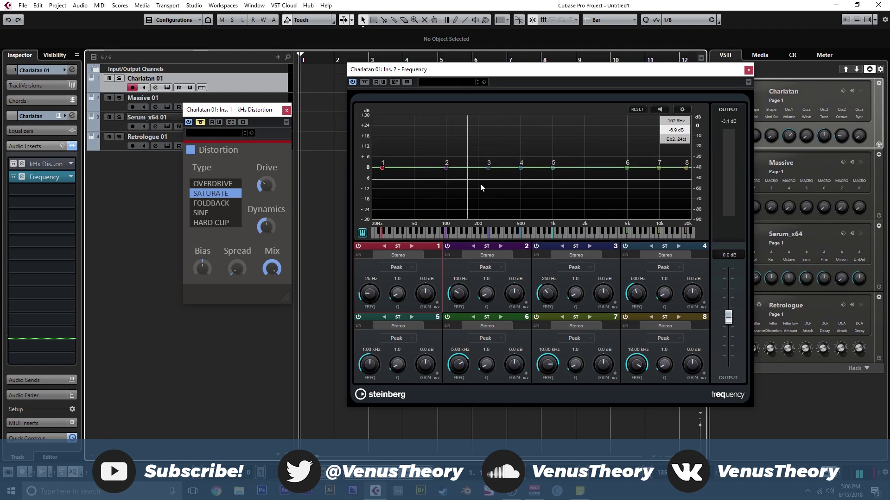
{"action": "left_click", "coordinate": [200, 122]}
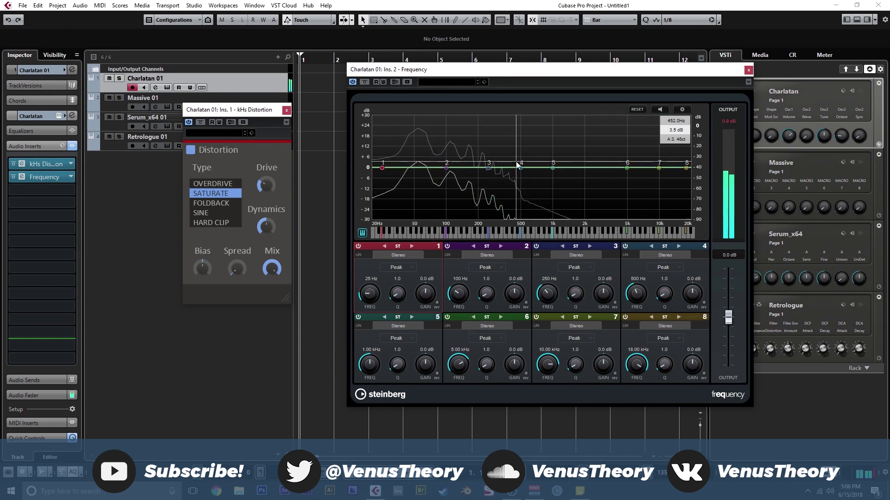
{"action": "left_click", "coordinate": [748, 71]}
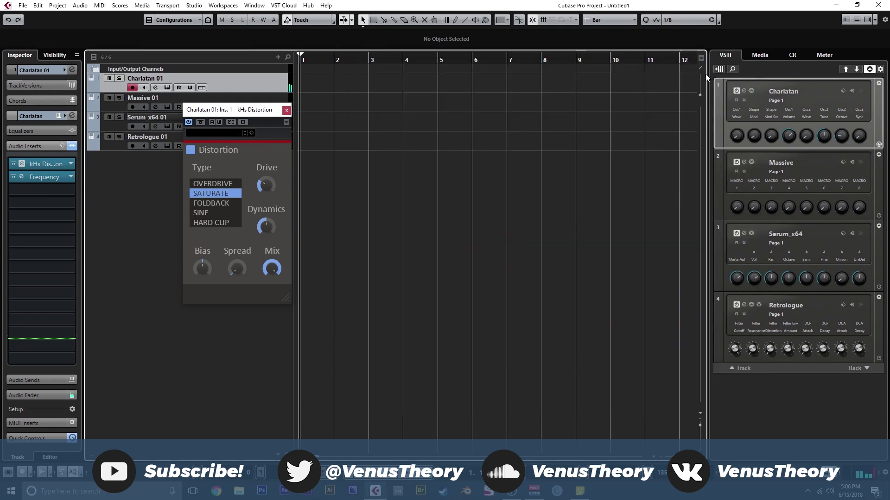
{"action": "left_click", "coordinate": [286, 110]}
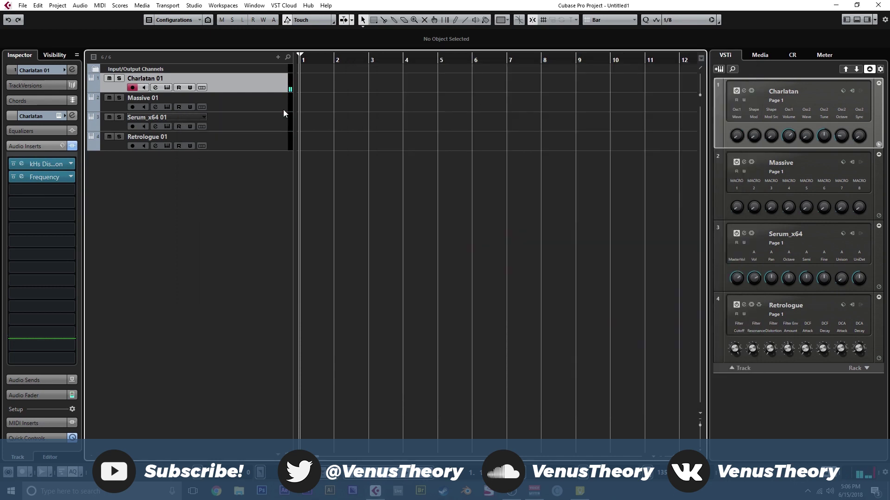
Remove the Frequency EQ from the Massive track's first insert slot.
{"action": "left_click", "coordinate": [255, 99]}
{"action": "left_click", "coordinate": [70, 163]}
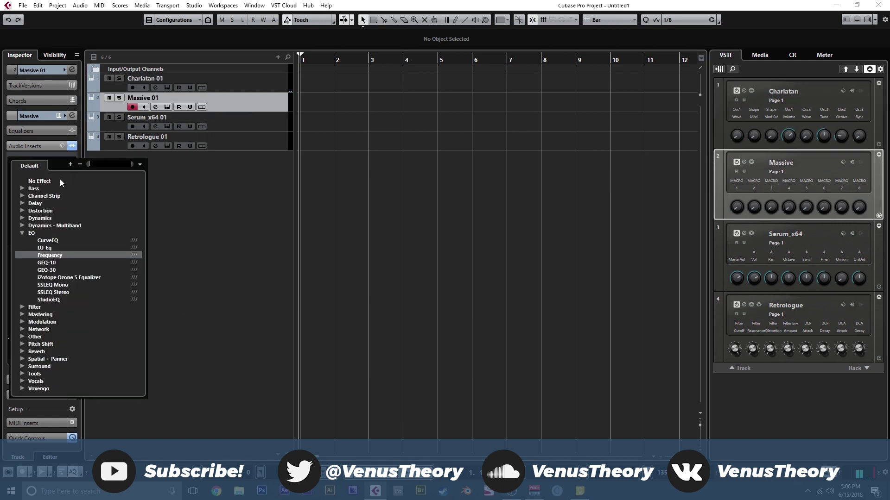
{"action": "left_click", "coordinate": [45, 181]}
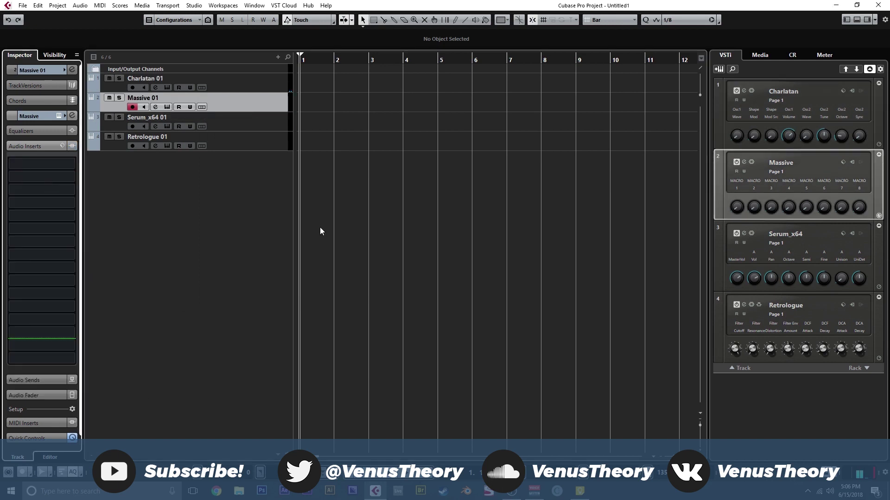
Open the Massive synth and raise oscillator 1's wavetable position to add harmonics.
{"action": "left_click", "coordinate": [168, 107]}
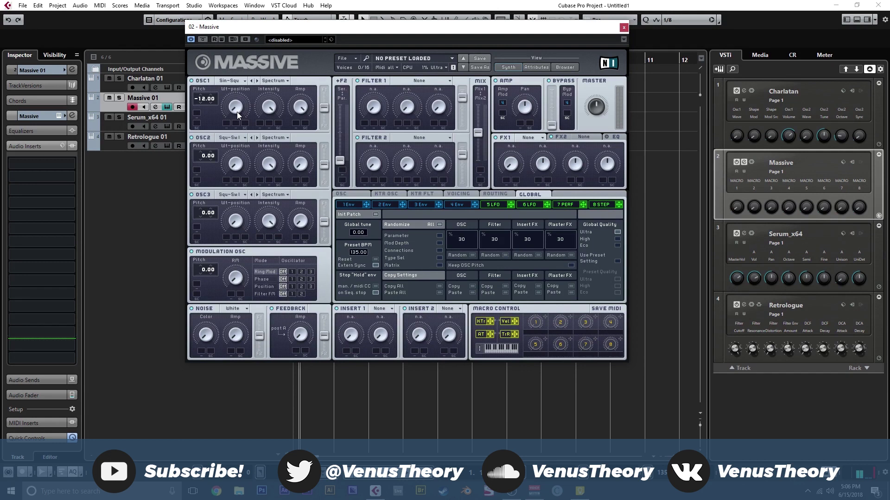
{"action": "left_click_drag", "start_coordinate": [237, 111], "coordinate": [238, 96]}
Set Massive's Filter 1 to Lowpass 2 and move the filter mix fully to Mix1.
{"action": "left_click", "coordinate": [404, 82]}
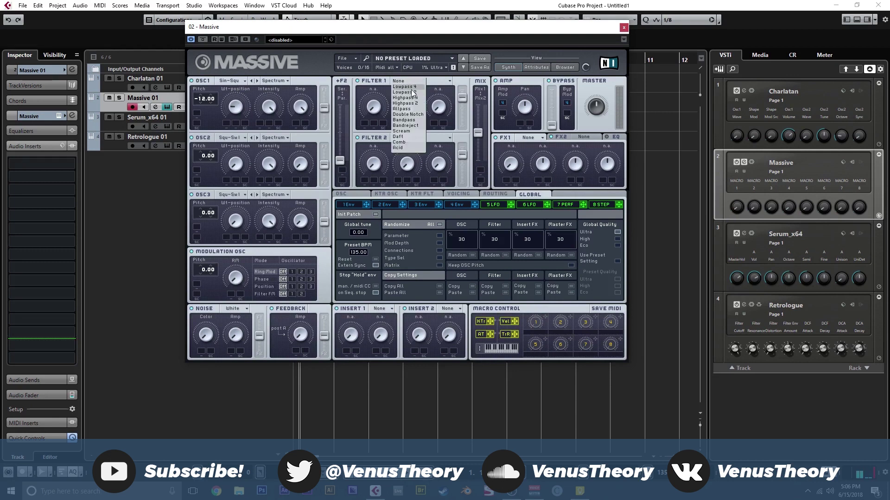
{"action": "left_click", "coordinate": [411, 92]}
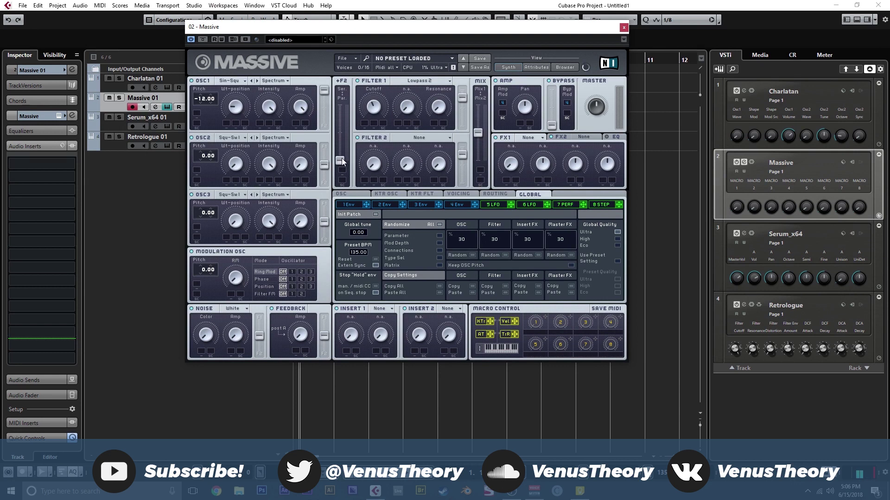
{"action": "left_click_drag", "start_coordinate": [478, 133], "coordinate": [477, 66]}
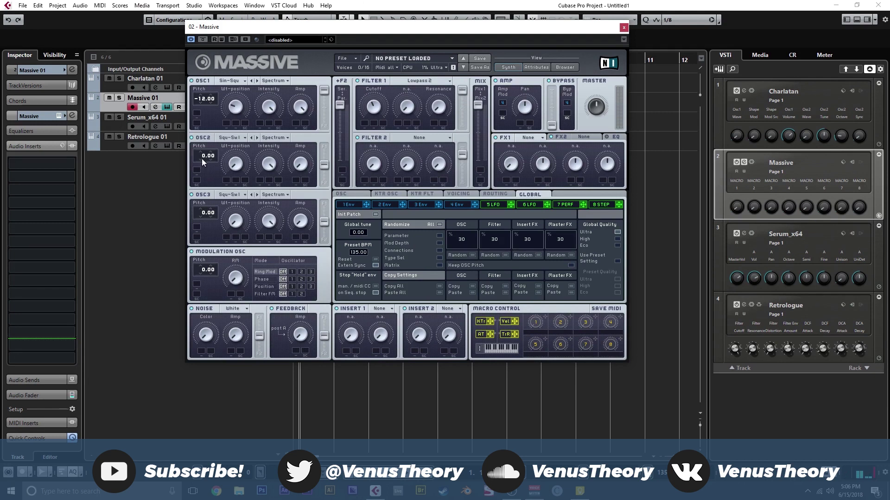
Set Massive's oscillator 2 to a pitch of -11.89 and give it the Sin-Square wavetable.
{"action": "left_click_drag", "start_coordinate": [202, 161], "coordinate": [204, 157]}
{"action": "left_click", "coordinate": [229, 137]}
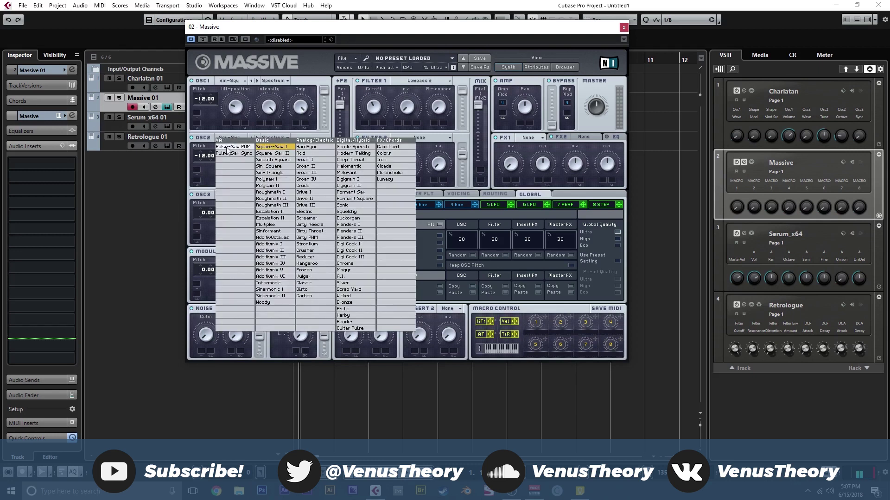
{"action": "left_click", "coordinate": [278, 167]}
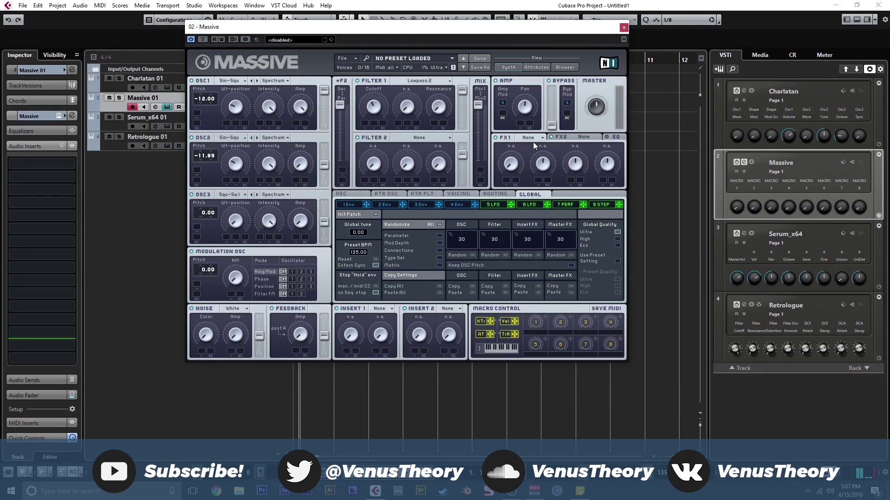
Open Massive's envelope 4 and set its decay level slightly below maximum.
{"action": "left_click", "coordinate": [462, 205]}
{"action": "left_click_drag", "start_coordinate": [465, 286], "coordinate": [469, 204]}
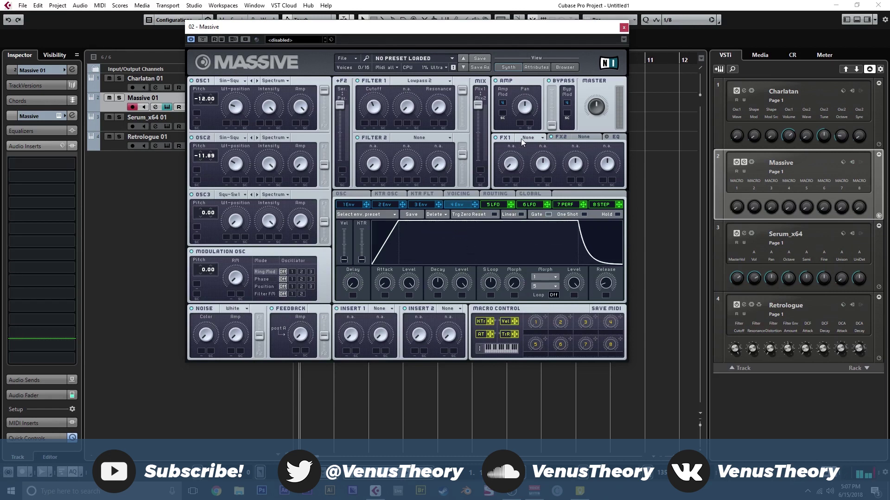
{"action": "left_click_drag", "start_coordinate": [465, 280], "coordinate": [464, 292]}
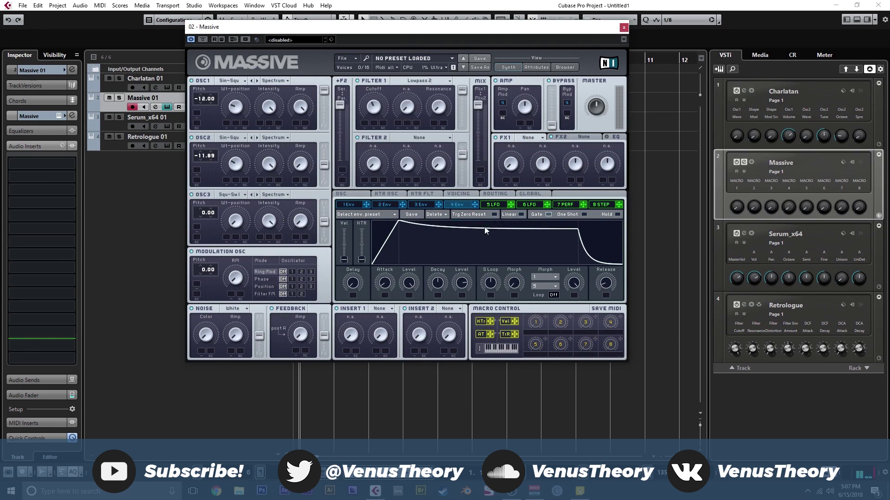
Load Classic Tube as Massive's FX1 effect and select the Charlatan 01 track.
{"action": "left_click", "coordinate": [532, 138]}
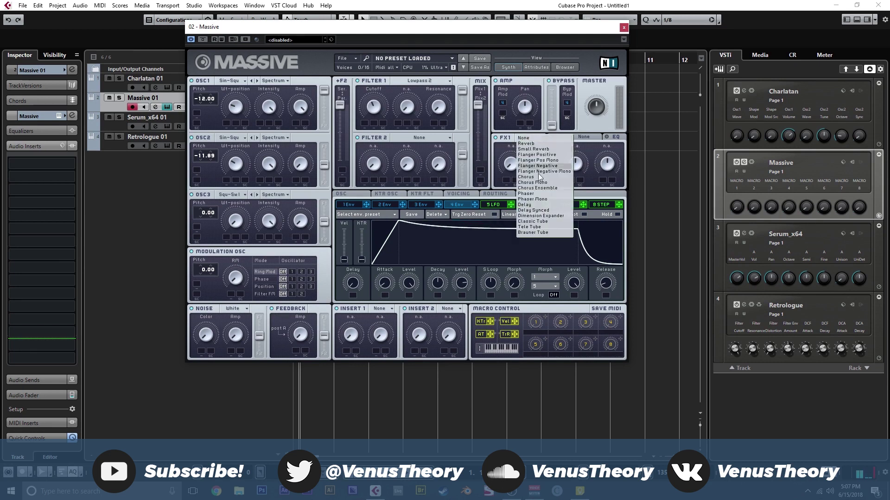
{"action": "left_click", "coordinate": [546, 221]}
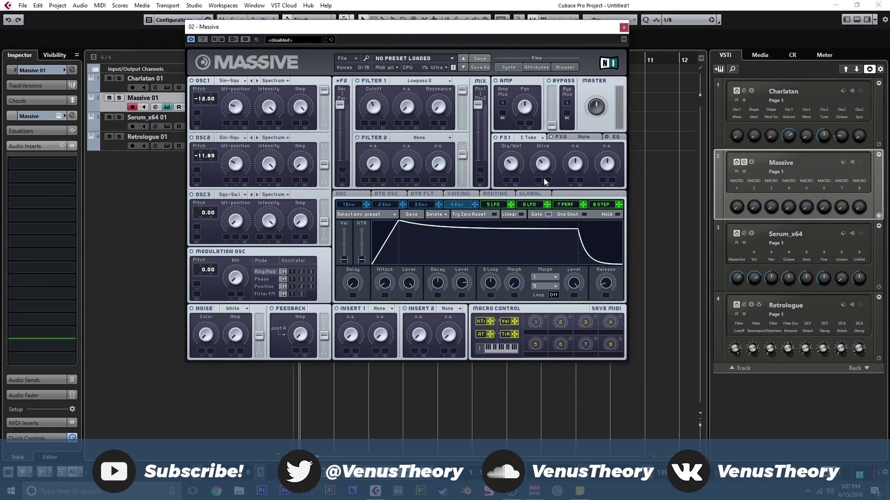
{"action": "left_click", "coordinate": [121, 88]}
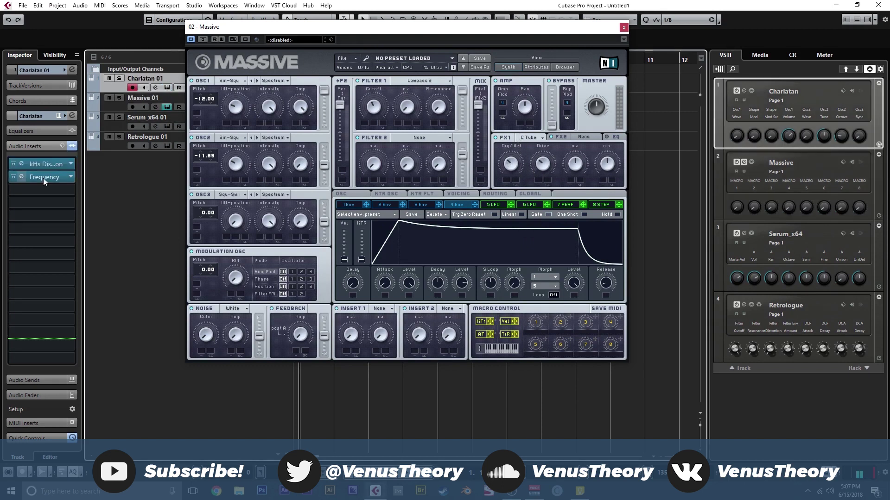
Adjust the pitch of oscillator 2 in Massive, lower its amp level and close the synth.
{"action": "left_click", "coordinate": [118, 104]}
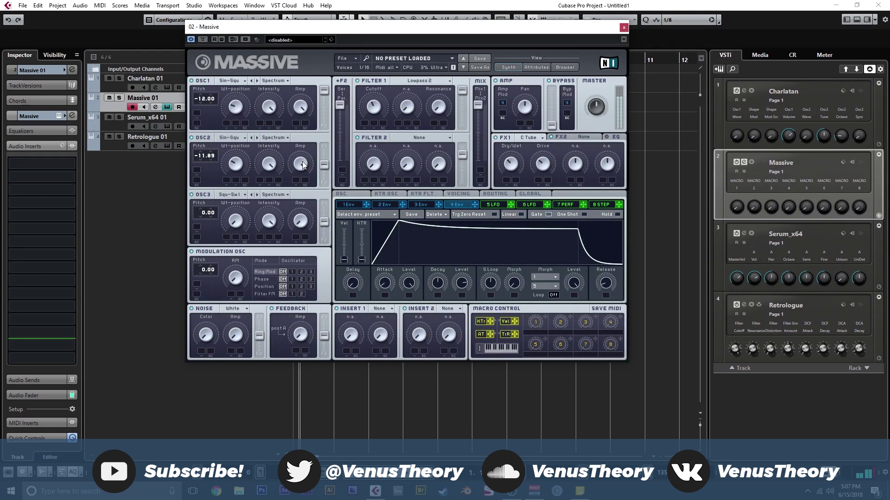
{"action": "left_click_drag", "start_coordinate": [211, 156], "coordinate": [202, 146]}
{"action": "left_click_drag", "start_coordinate": [205, 154], "coordinate": [205, 166]}
{"action": "left_click_drag", "start_coordinate": [302, 167], "coordinate": [301, 176]}
{"action": "left_click", "coordinate": [624, 27]}
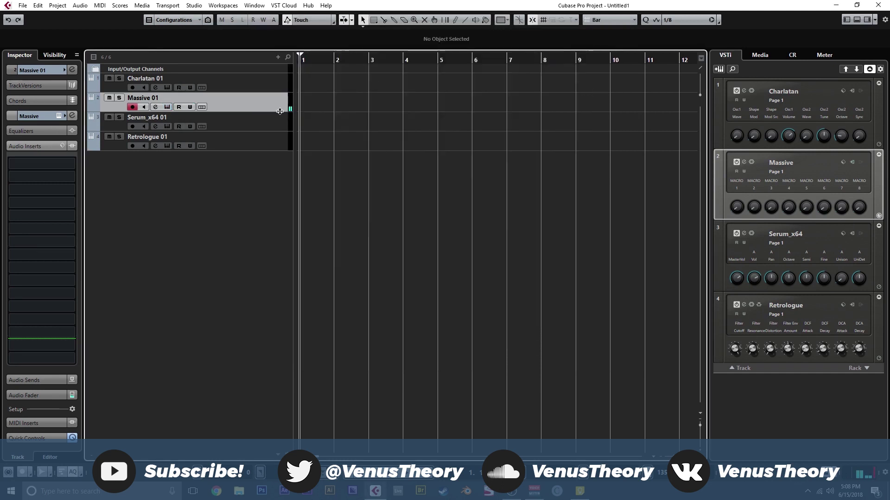
Open Serum from the Serum_x64 01 track, enable Mono and Legato voicing and turn on OSC B.
{"action": "left_click", "coordinate": [277, 117]}
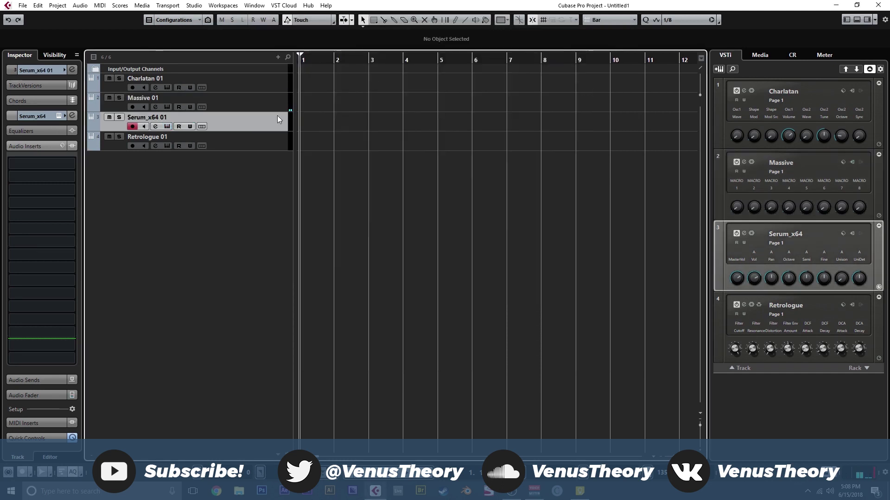
{"action": "left_click", "coordinate": [167, 126]}
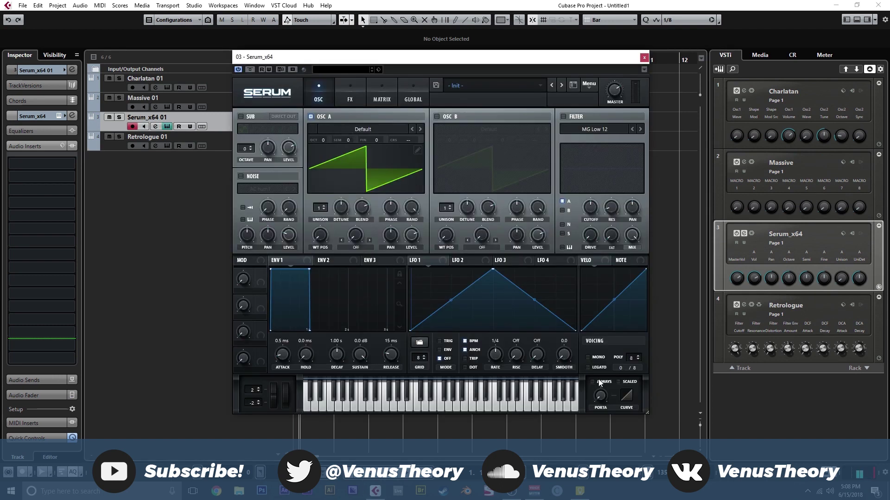
{"action": "left_click", "coordinate": [597, 358]}
{"action": "left_click", "coordinate": [437, 117]}
Load the Analog_BD_Sin wavetable in Serum's OSC A and OSC B and raise OSC B's wavetable position.
{"action": "left_click", "coordinate": [363, 128]}
{"action": "mouse_move", "coordinate": [376, 141]}
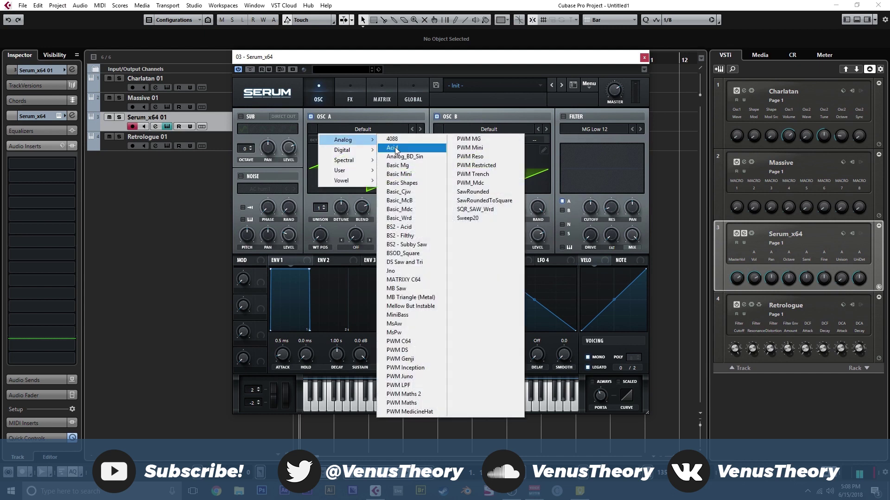
{"action": "left_click", "coordinate": [425, 160]}
{"action": "left_click", "coordinate": [459, 129]}
{"action": "mouse_move", "coordinate": [477, 139]}
{"action": "left_click", "coordinate": [524, 157]}
{"action": "left_click_drag", "start_coordinate": [447, 235], "coordinate": [455, 157]}
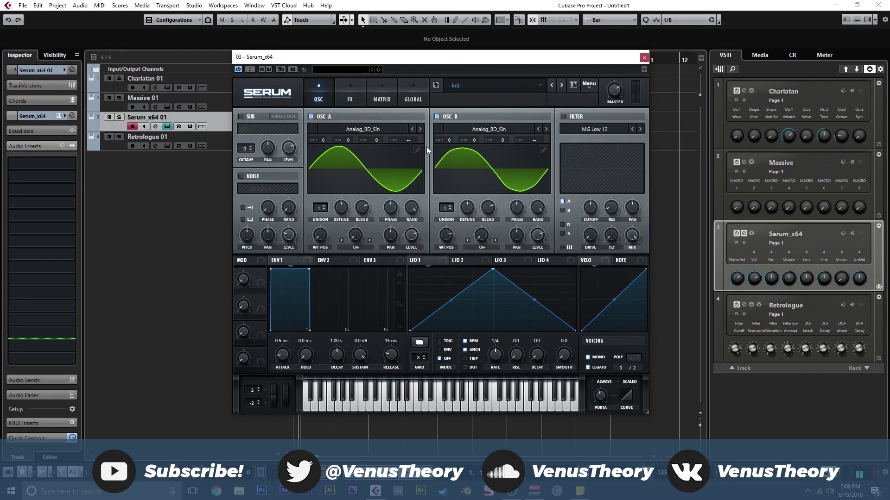
Apply a raised Bend + warp to Serum's OSC A and lower the octave of both oscillators.
{"action": "left_click", "coordinate": [357, 246]}
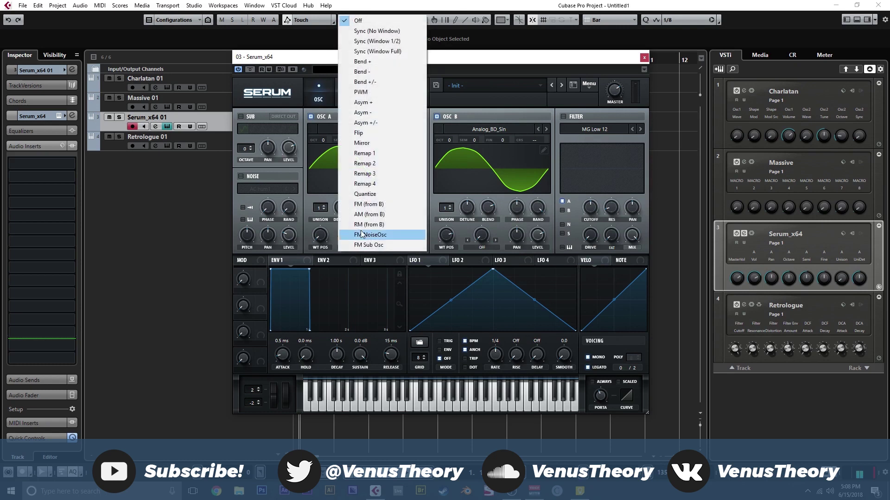
{"action": "left_click", "coordinate": [364, 61]}
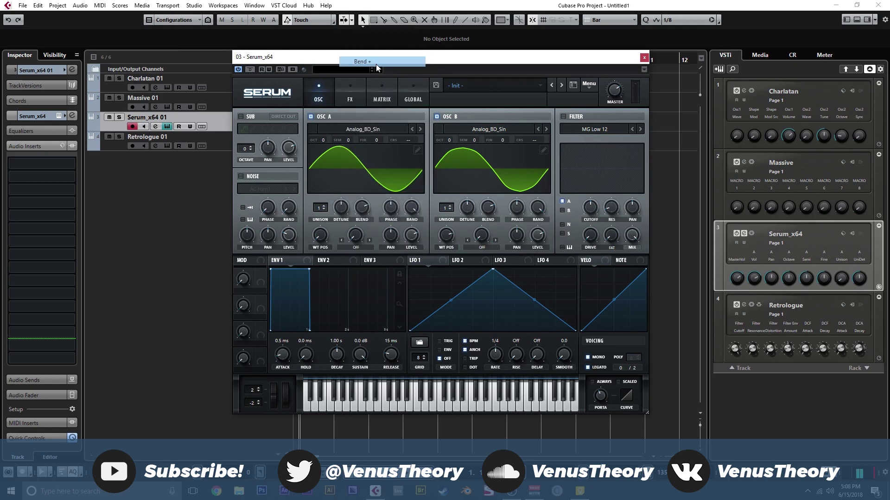
{"action": "left_click_drag", "start_coordinate": [362, 237], "coordinate": [362, 181]}
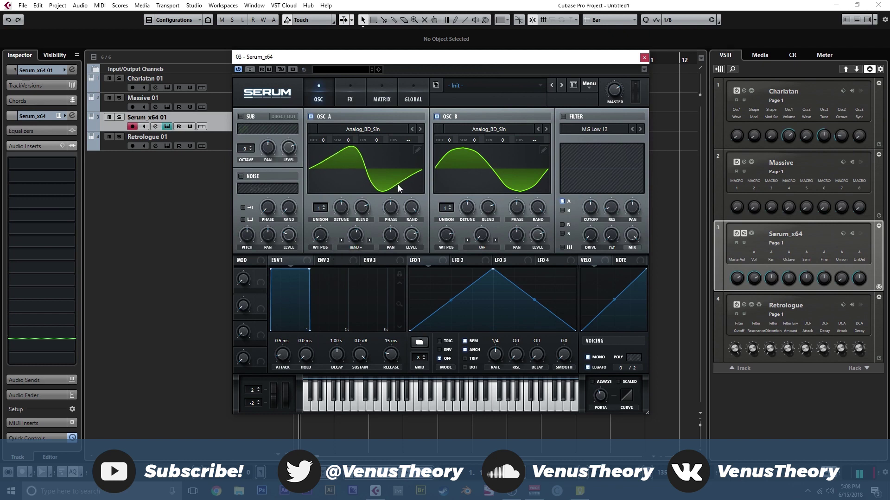
{"action": "left_click_drag", "start_coordinate": [322, 140], "coordinate": [322, 149]}
{"action": "left_click_drag", "start_coordinate": [448, 139], "coordinate": [448, 148]}
Enable Serum's Tube distortion with its filter set to Post, adjust the filter curve and raise the distortion mix.
{"action": "left_click", "coordinate": [343, 94]}
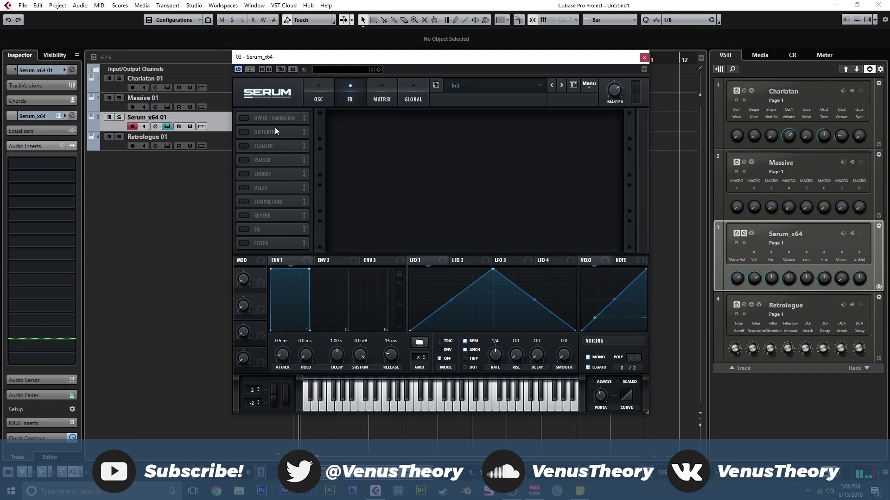
{"action": "left_click", "coordinate": [244, 132]}
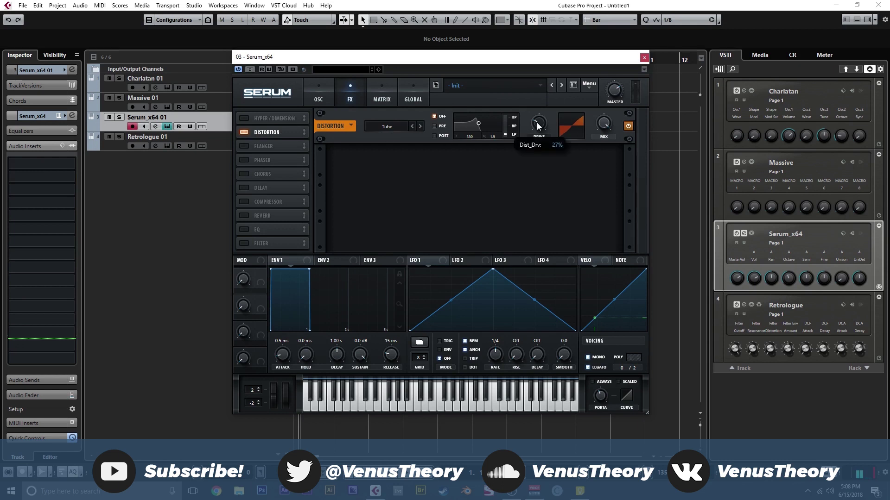
{"action": "left_click", "coordinate": [435, 135]}
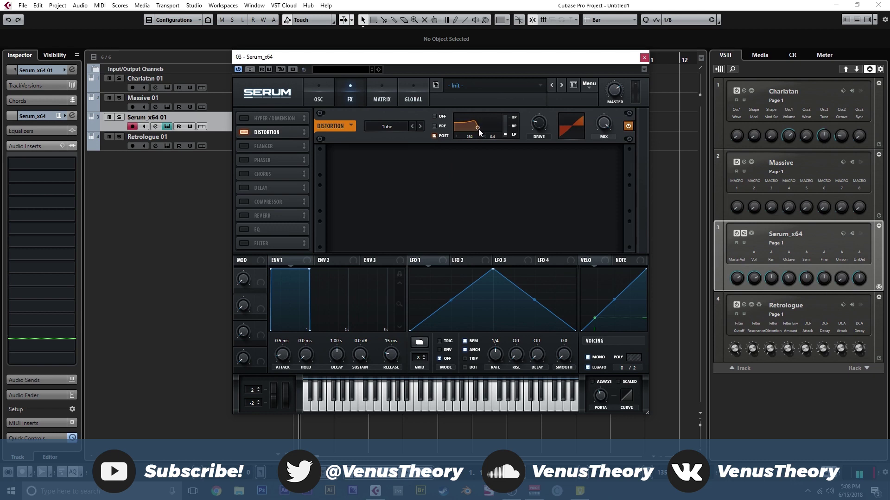
{"action": "left_click_drag", "start_coordinate": [479, 121], "coordinate": [479, 130]}
{"action": "mouse_move", "coordinate": [599, 125]}
{"action": "left_click_drag", "start_coordinate": [598, 128], "coordinate": [596, 101]}
Switch Serum's distortion filter to Pre, enable the Chorus effect and close the synth.
{"action": "left_click", "coordinate": [434, 125]}
{"action": "mouse_move", "coordinate": [539, 125]}
{"action": "left_click", "coordinate": [245, 172]}
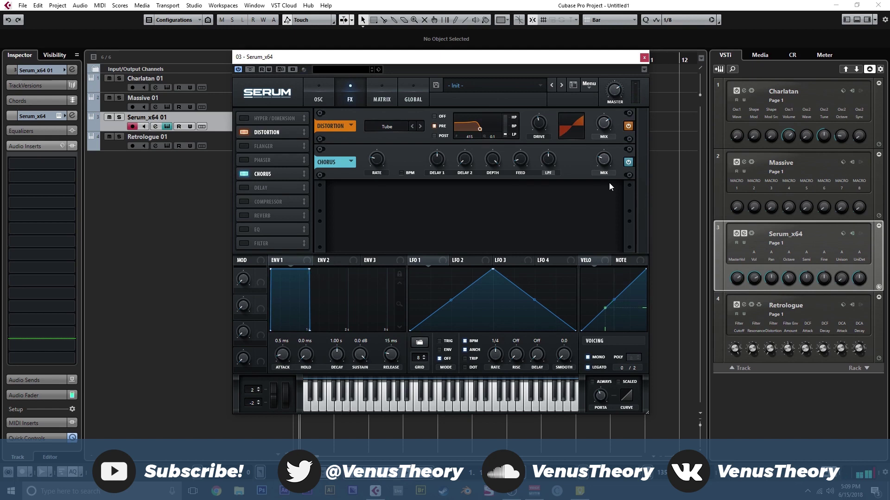
{"action": "left_click", "coordinate": [645, 57]}
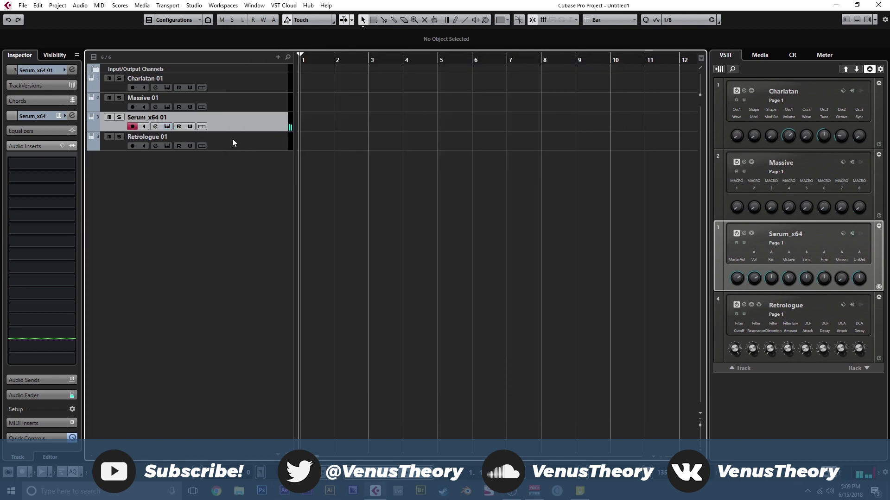
Open Retrologue from the Retrologue 01 track and move its window higher on the screen.
{"action": "left_click", "coordinate": [162, 144]}
{"action": "left_click", "coordinate": [165, 146]}
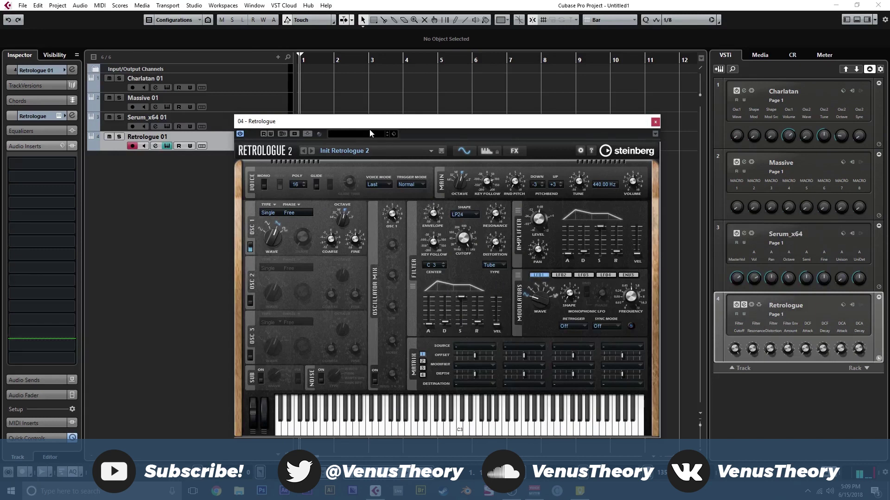
{"action": "left_click_drag", "start_coordinate": [366, 121], "coordinate": [377, 55]}
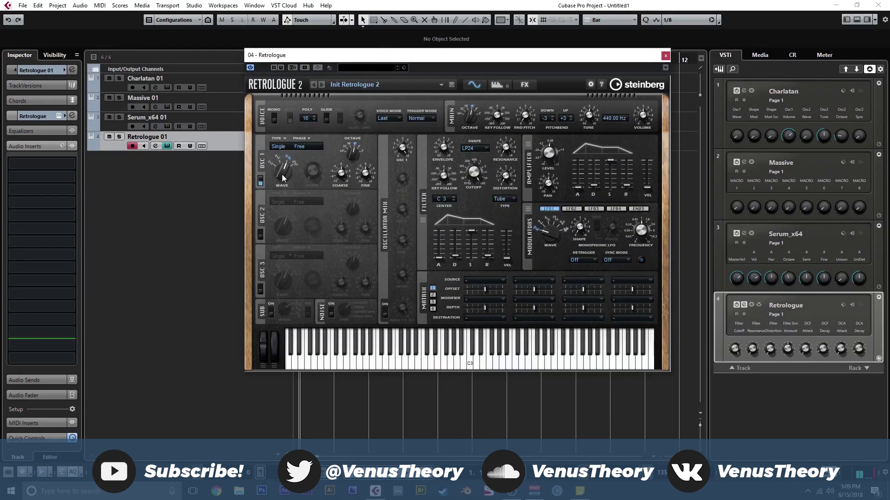
Enable oscillators 2 and 3 in Retrologue and turn on the Glide and Mono voice options.
{"action": "left_click", "coordinate": [260, 234]}
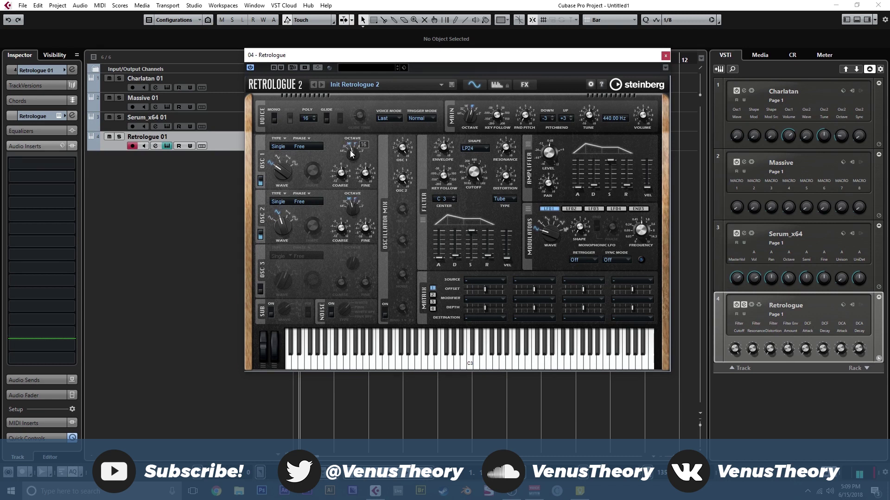
{"action": "left_click", "coordinate": [328, 117]}
{"action": "left_click", "coordinate": [274, 119]}
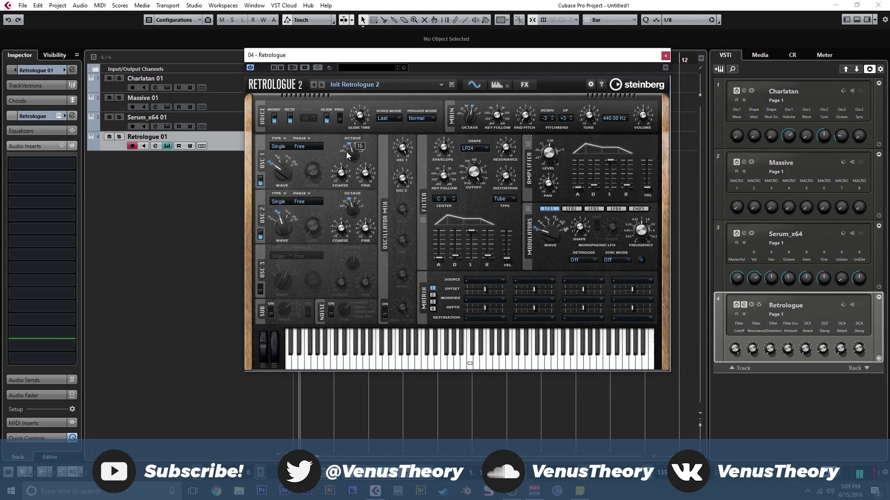
{"action": "left_click", "coordinate": [261, 288]}
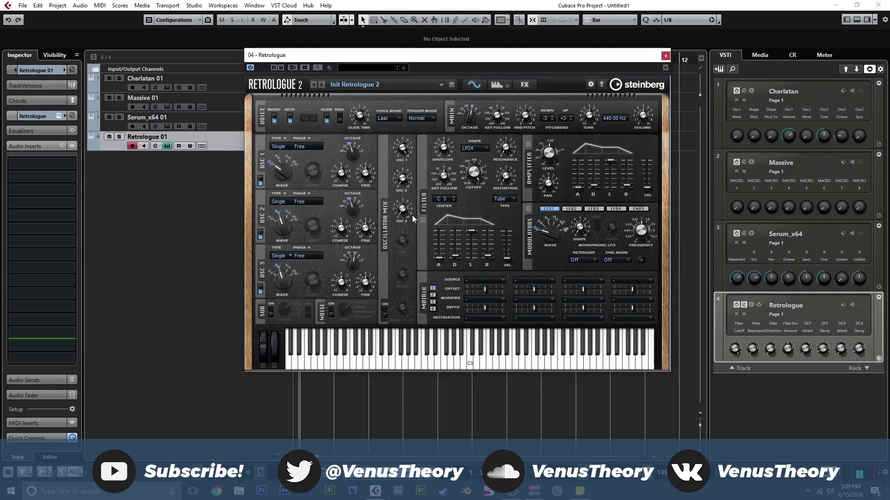
Set Retrologue's filter shape to LP18 and lower the filter cutoff.
{"action": "left_click", "coordinate": [487, 151]}
{"action": "left_click", "coordinate": [491, 167]}
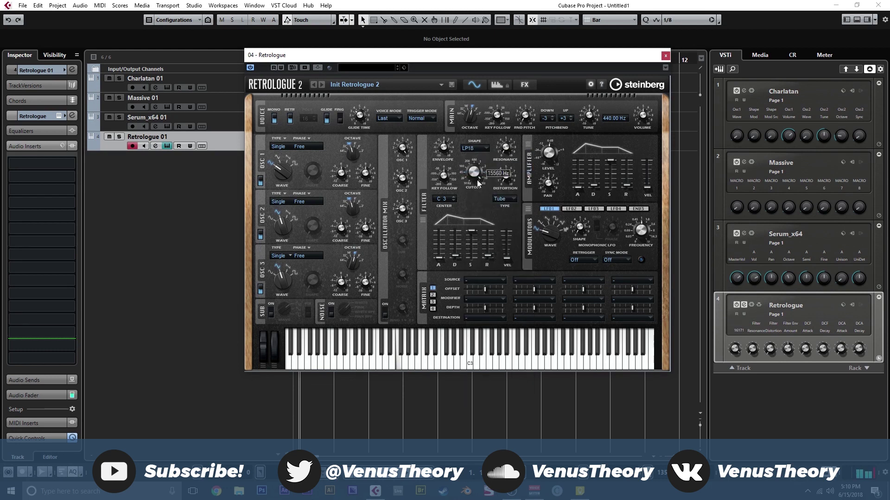
{"action": "left_click_drag", "start_coordinate": [477, 195], "coordinate": [476, 210]}
Raise Retrologue's Tube filter distortion, adjust the main volume and close the synth.
{"action": "left_click", "coordinate": [508, 179]}
{"action": "left_click_drag", "start_coordinate": [508, 172], "coordinate": [507, 148]}
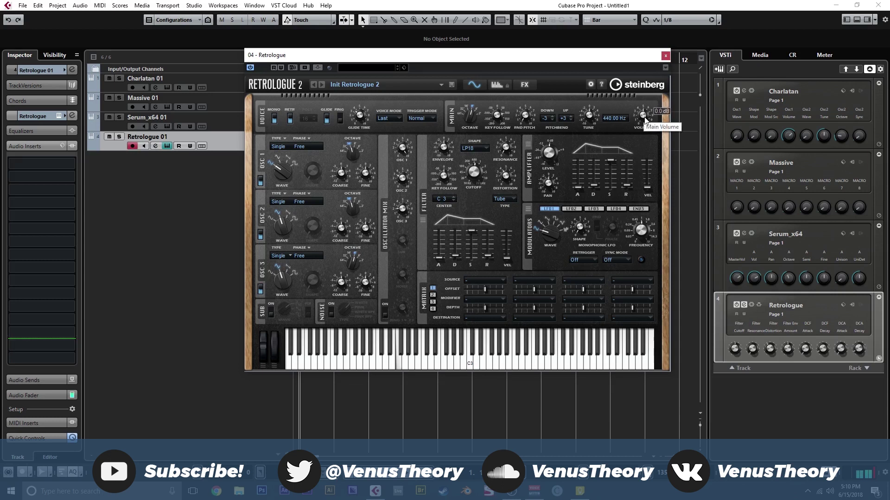
{"action": "left_click_drag", "start_coordinate": [644, 118], "coordinate": [644, 111]}
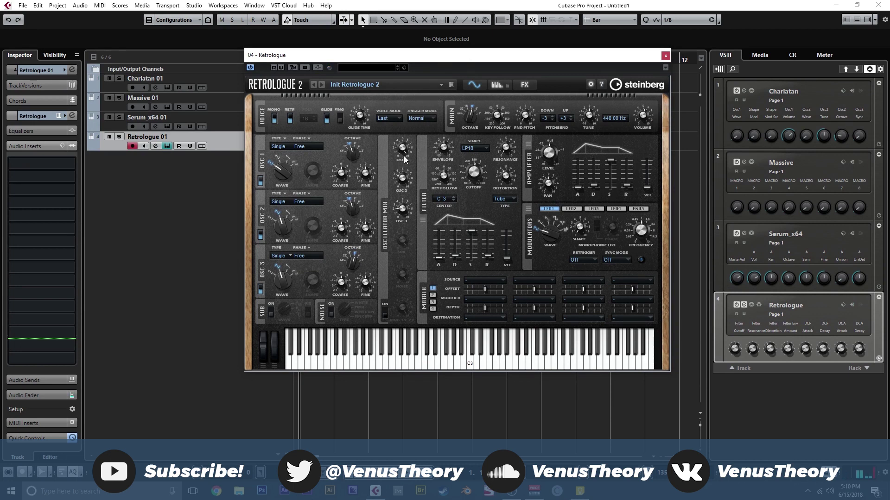
{"action": "left_click", "coordinate": [665, 56]}
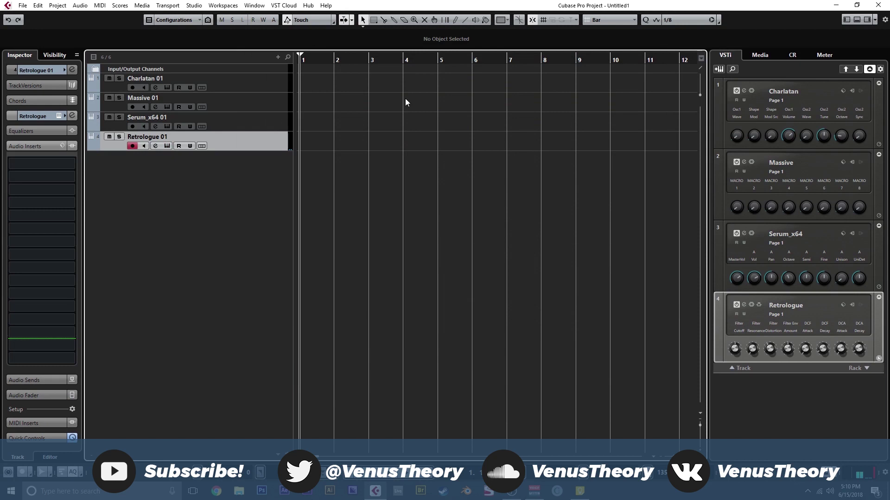
Review the kHs Distortion insert settings on the Charlatan 01 track.
{"action": "left_click", "coordinate": [276, 82]}
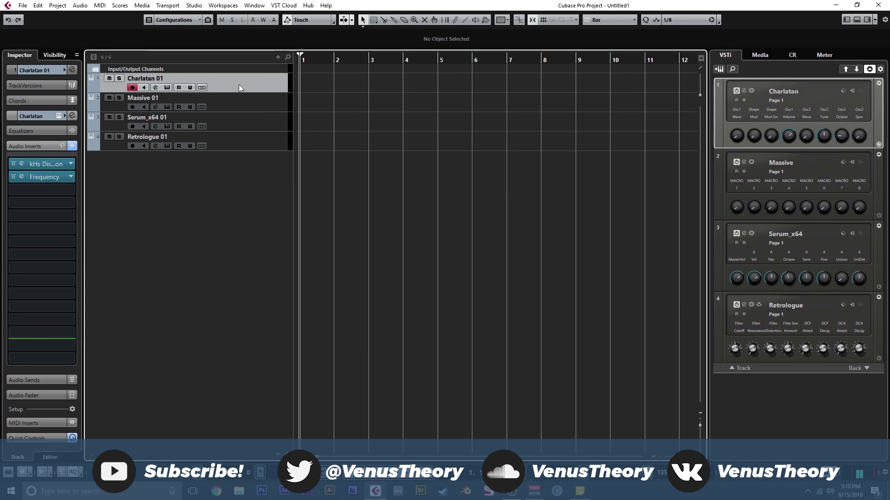
{"action": "left_click", "coordinate": [22, 164]}
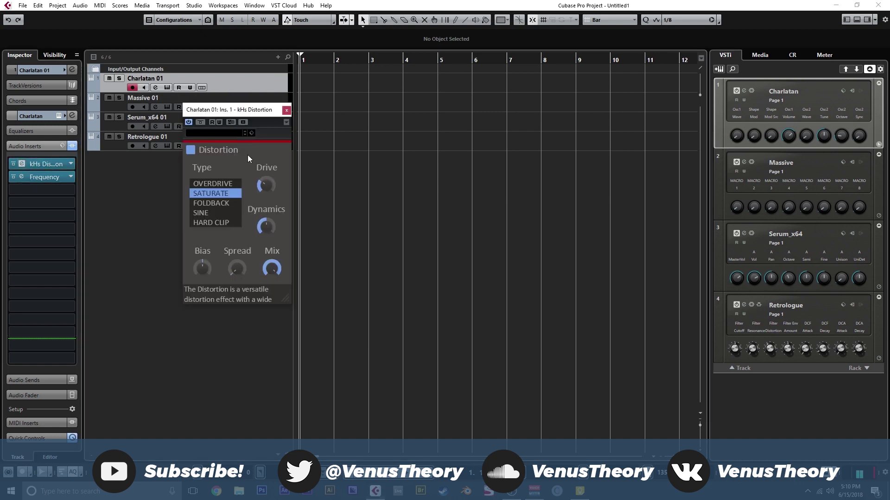
{"action": "left_click", "coordinate": [289, 111]}
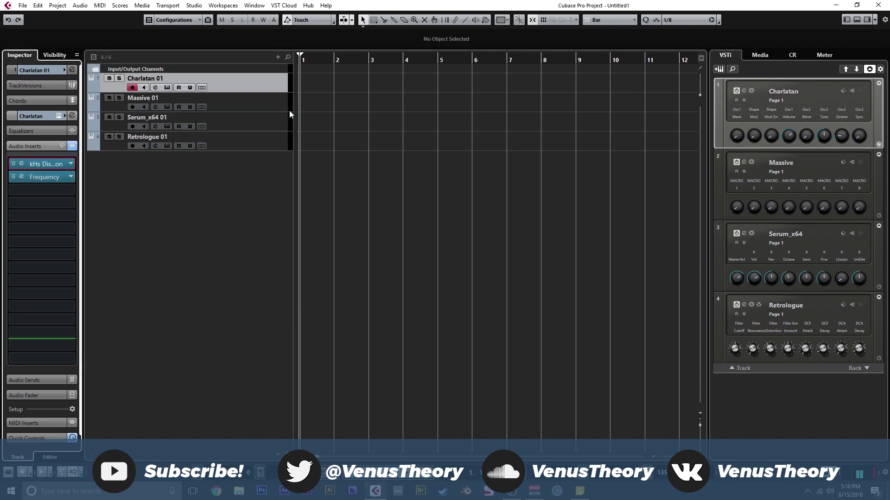